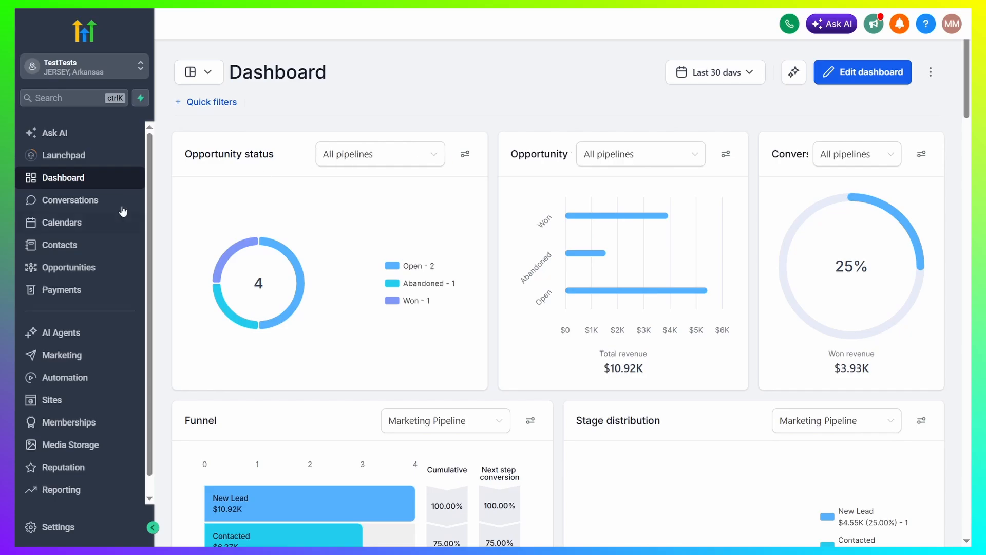
Step: Start a new pipeline in the Opportunities area and name it Standard Test Pipeline
click(79, 271)
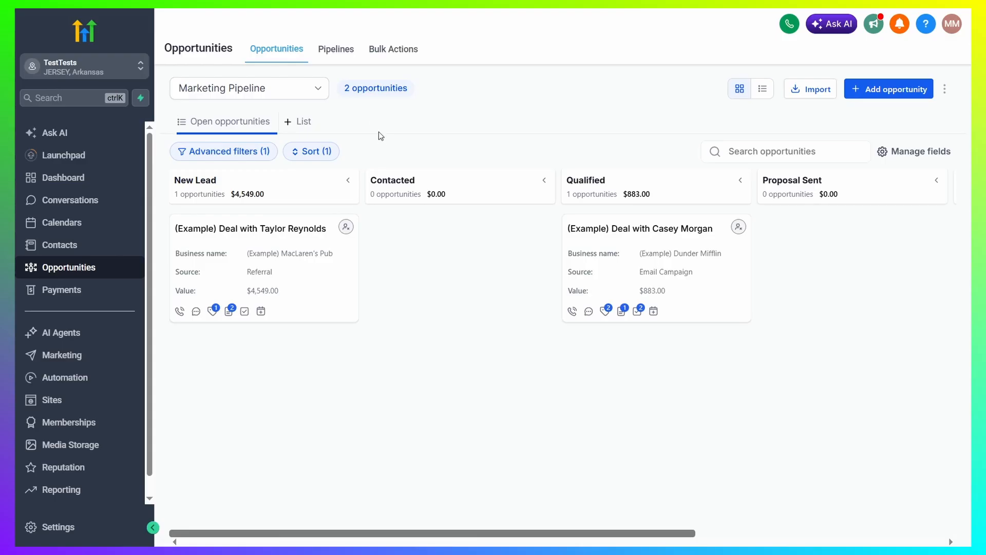
click(341, 52)
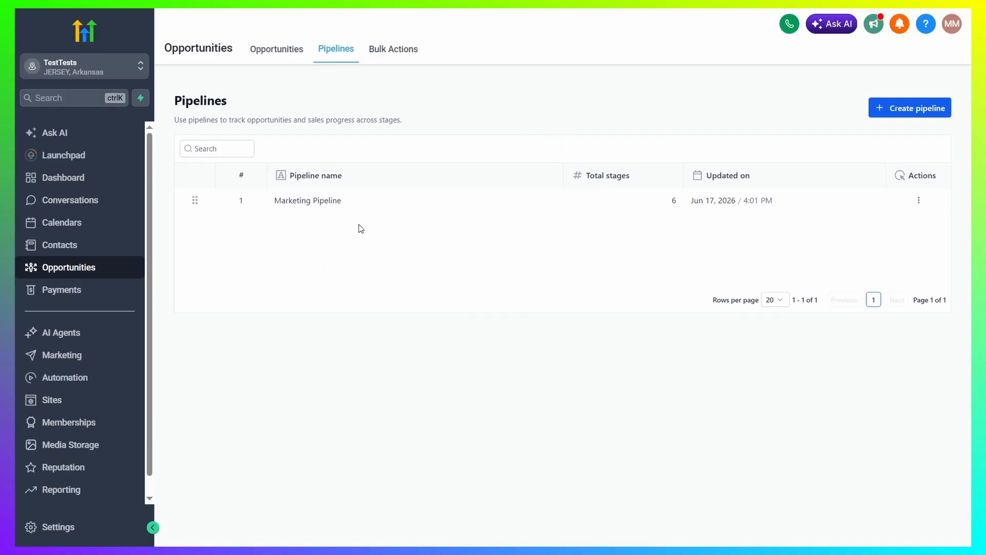
click(907, 111)
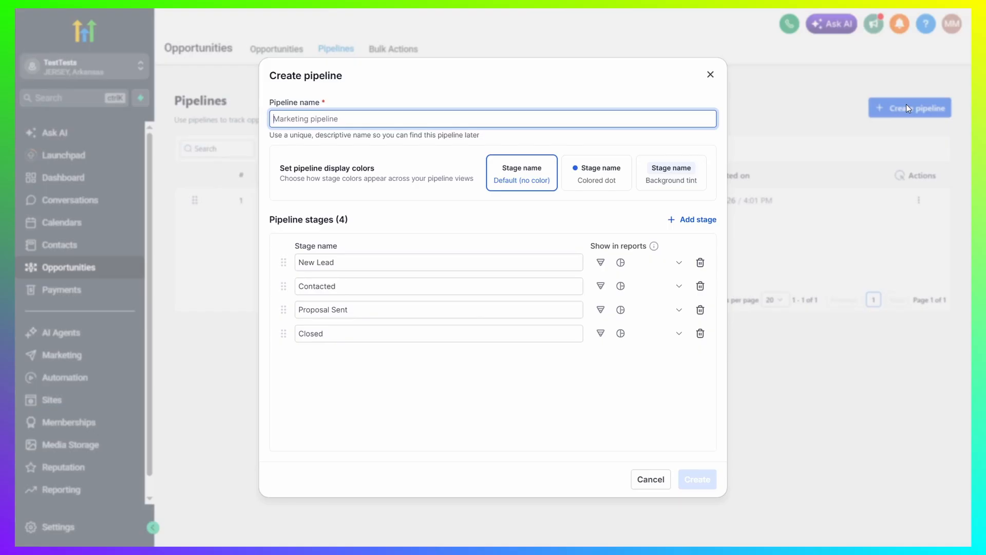
text(Standard Test Pipeline)
click(407, 161)
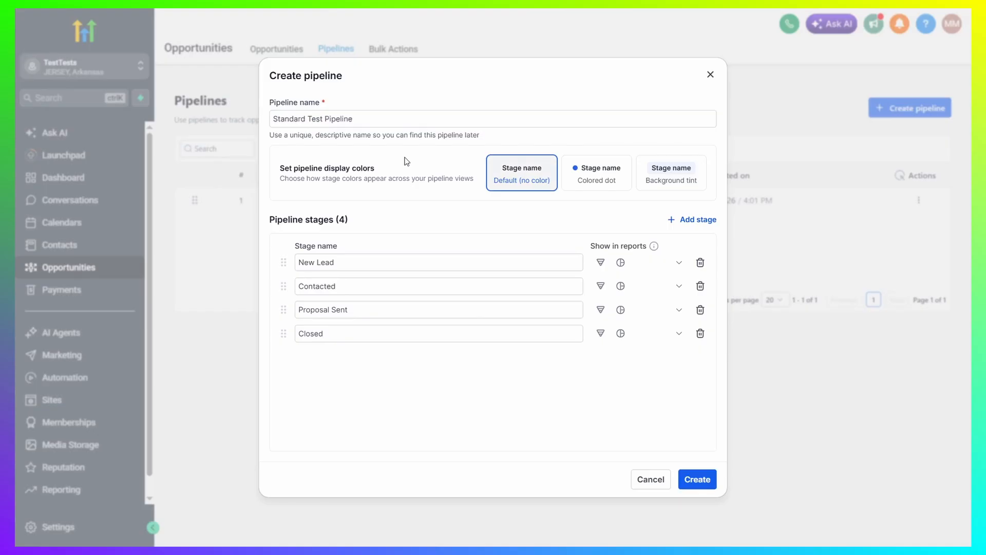
Step: Try the Colored dot and Background tint stage displays, ending on Default (no color)
click(594, 175)
click(641, 176)
click(527, 186)
click(601, 191)
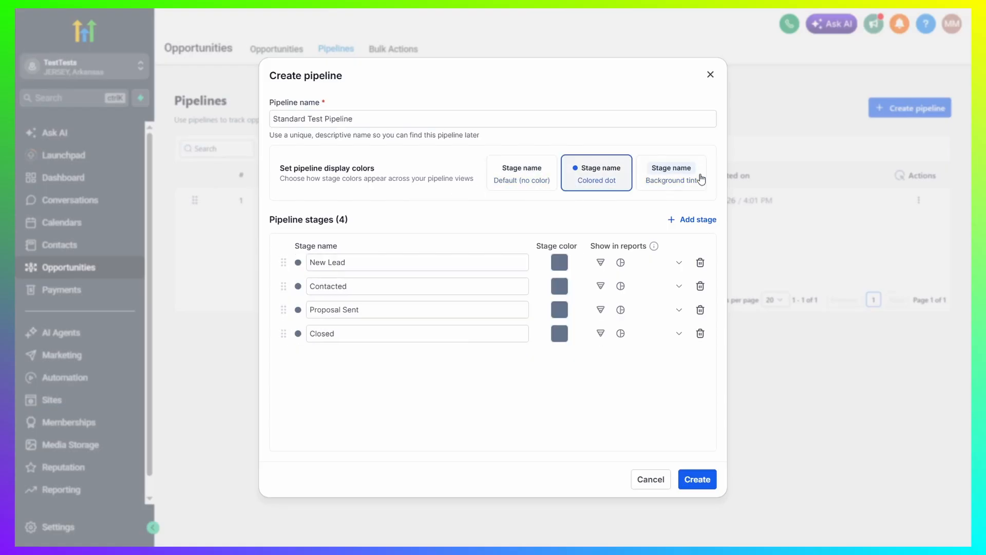
click(507, 186)
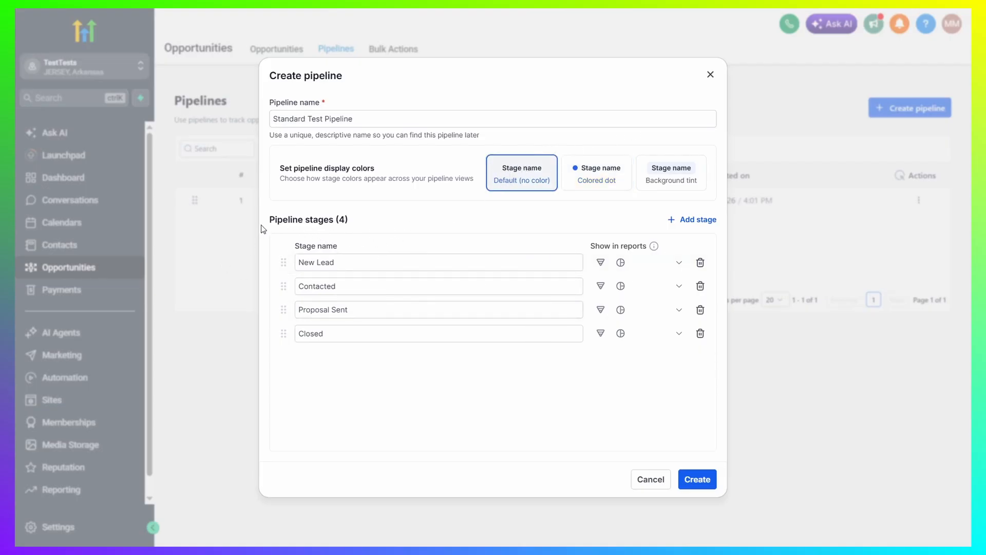
drag(262, 225, 370, 223)
click(375, 223)
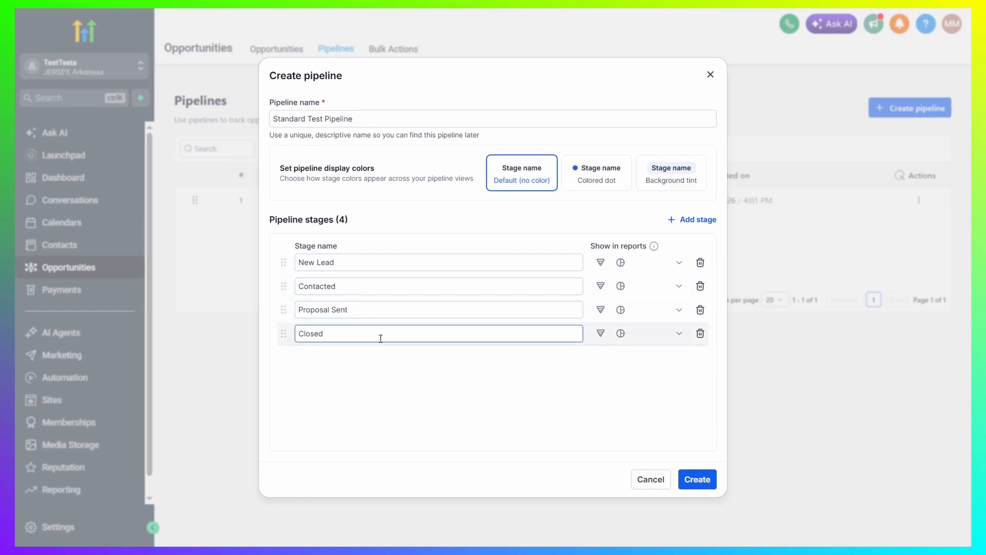
drag(383, 263, 218, 266)
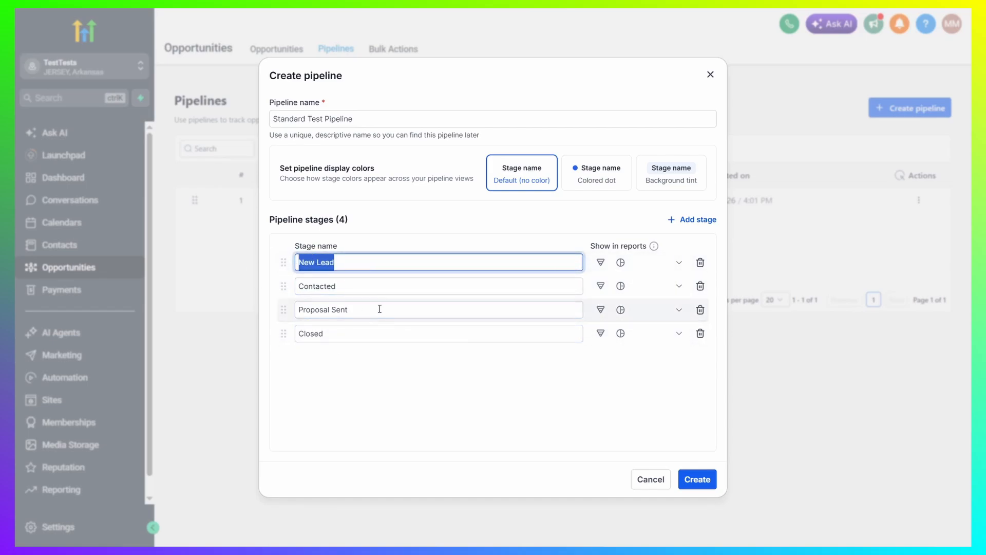
drag(377, 286, 266, 286)
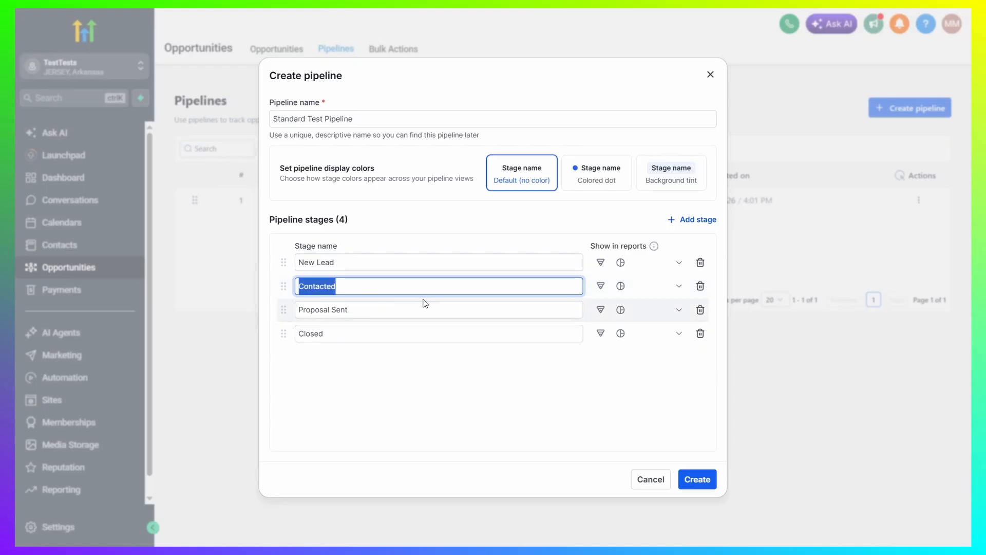
click(389, 377)
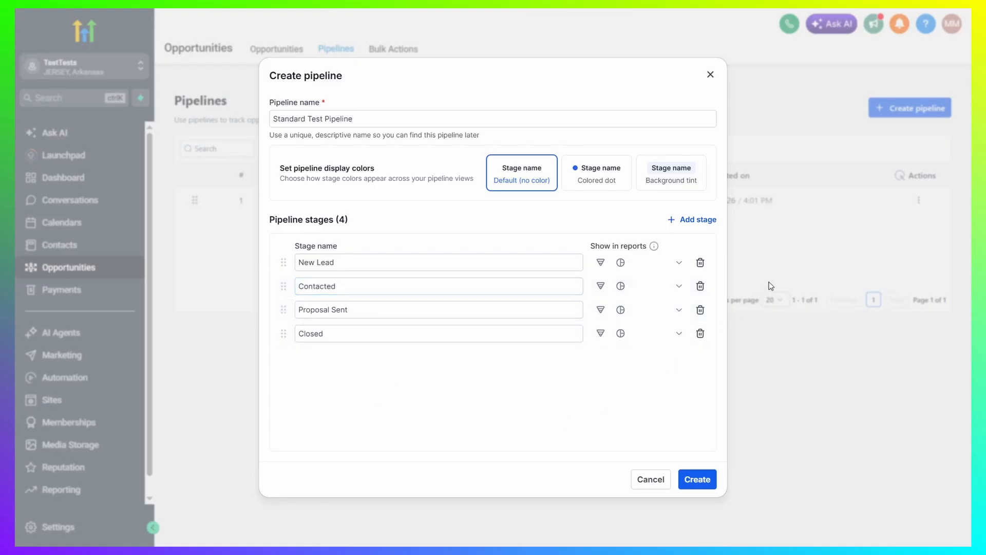
click(697, 220)
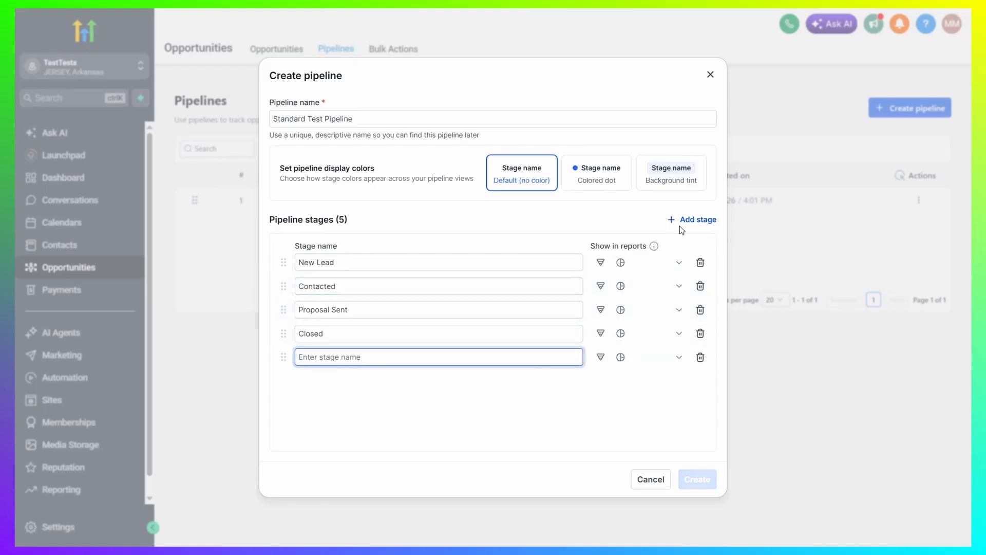
click(696, 220)
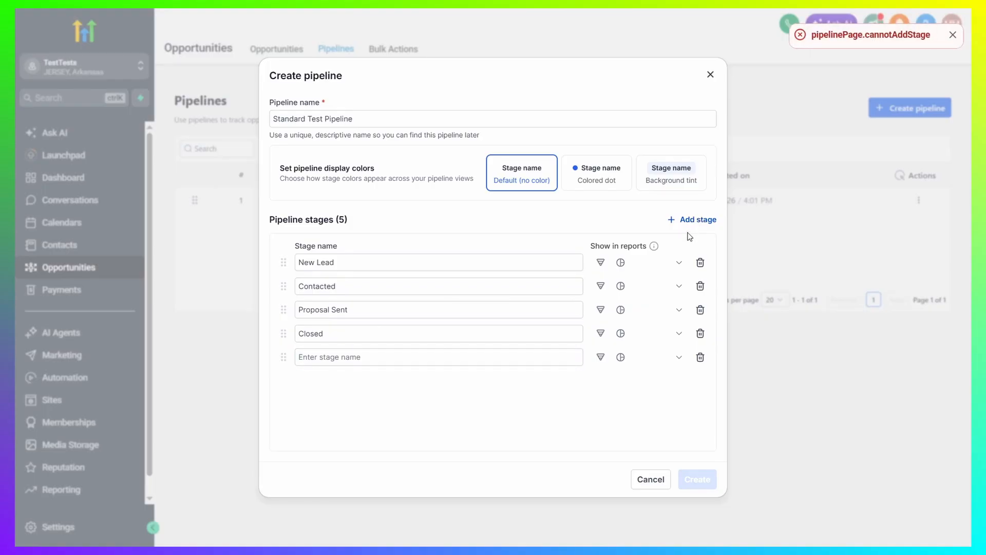
click(700, 358)
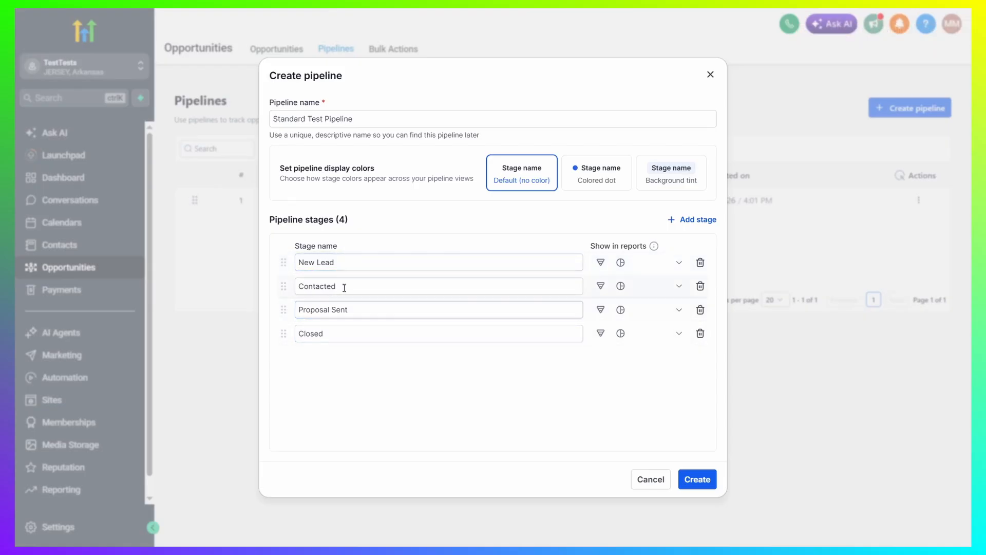
Step: Rename the Contacted stage to Booking Requested and the Closed stage to Closed Won
drag(354, 286, 224, 294)
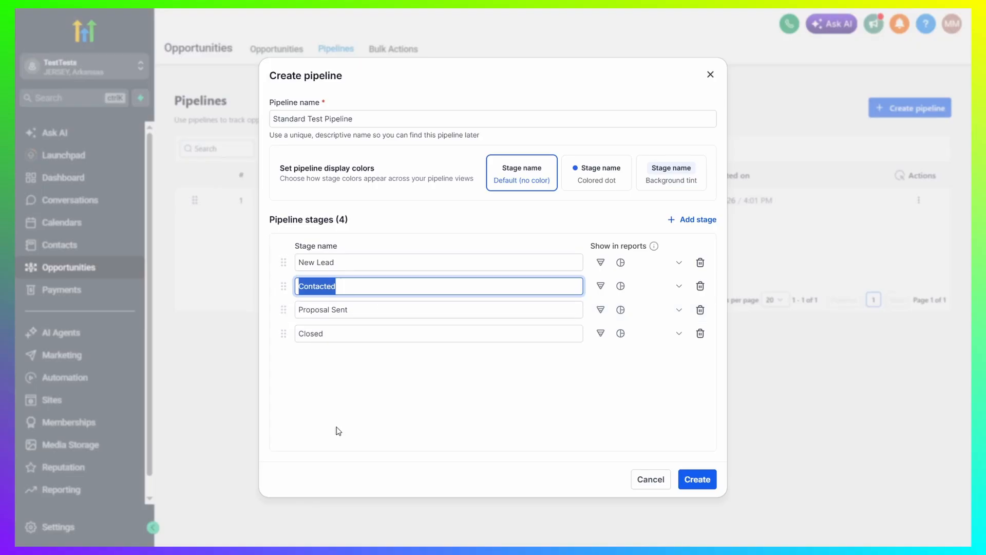
text(Booking )
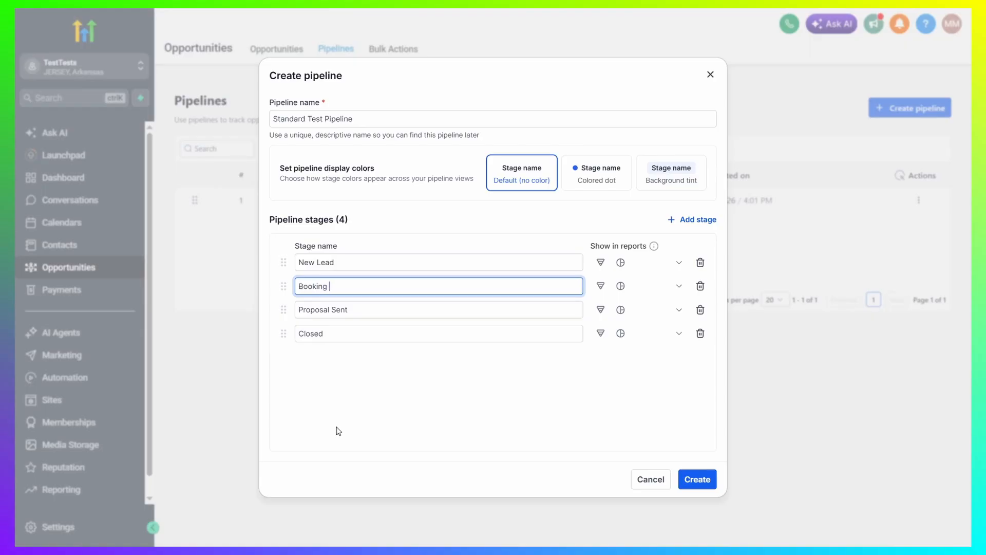
text(Requested)
click(361, 333)
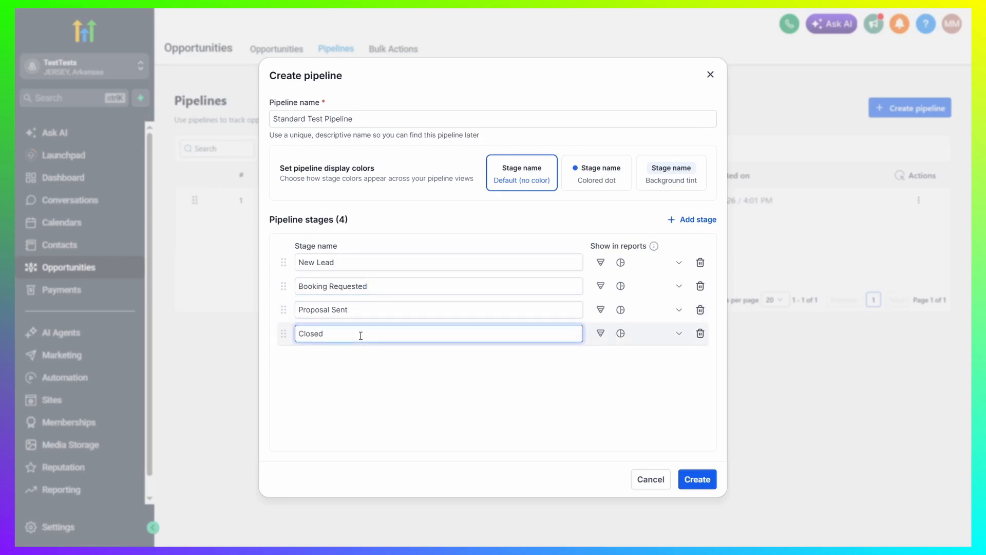
text(Won)
click(381, 378)
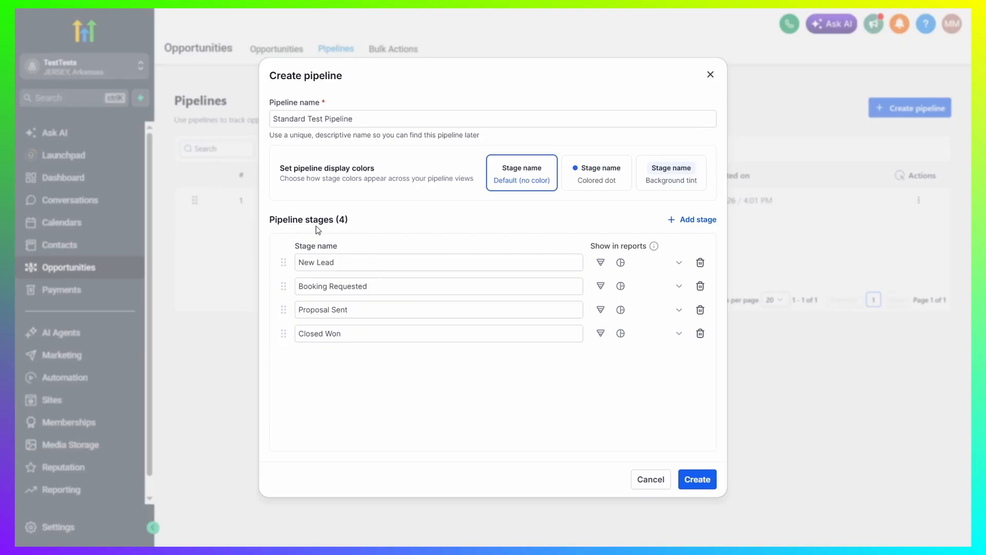
Step: Toggle the Funnel chart and Stage distribution report options off and back on for the New Lead stage
click(347, 331)
click(652, 263)
click(648, 291)
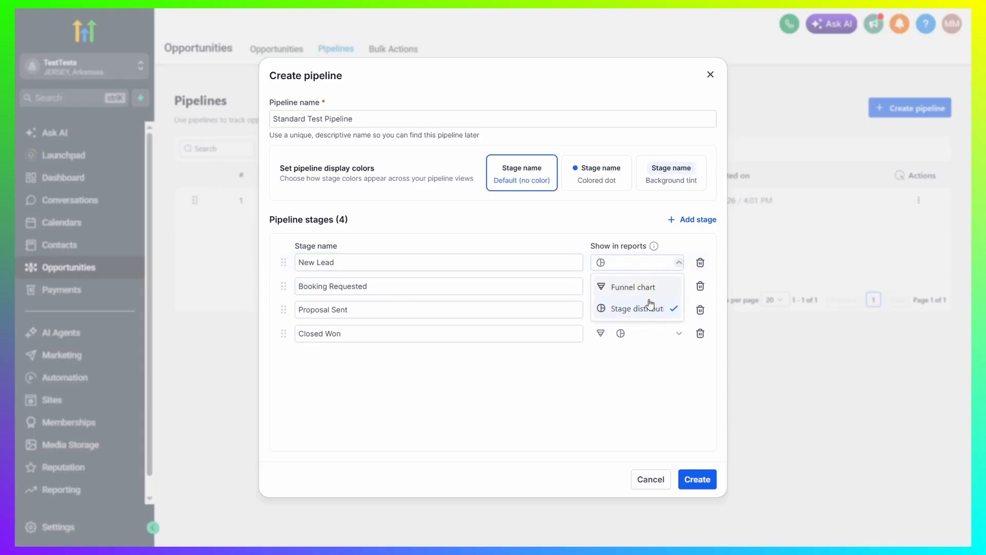
click(647, 308)
click(621, 308)
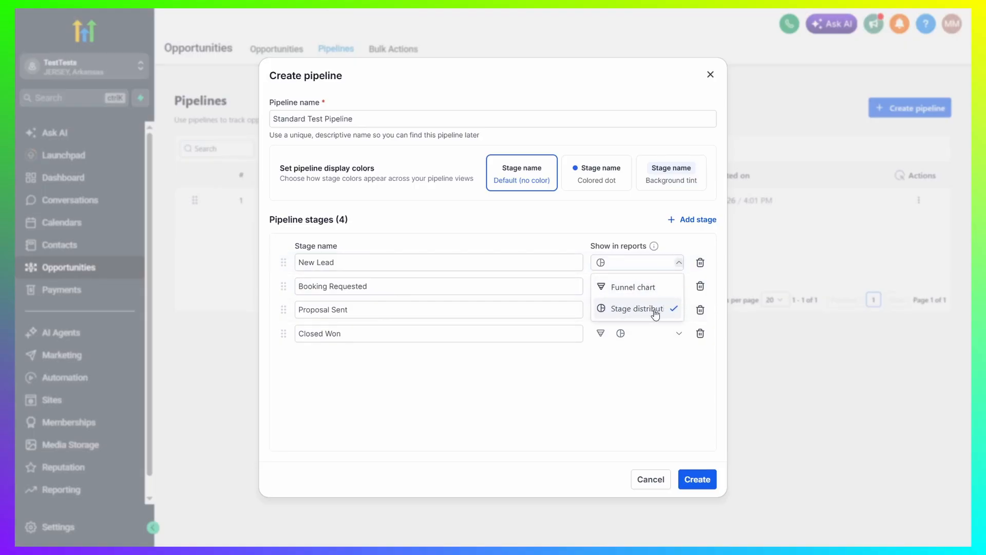
click(623, 287)
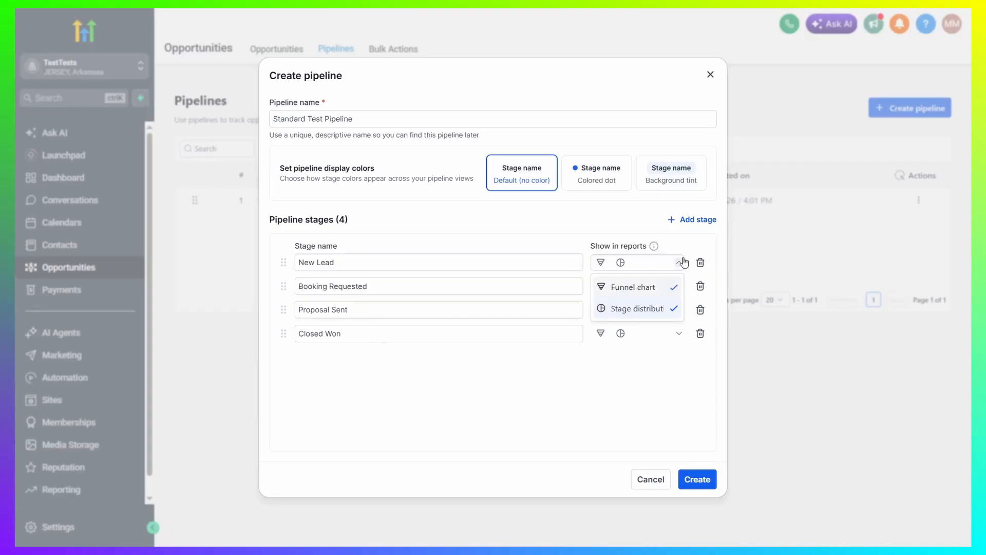
click(577, 226)
Step: Remove the New Lead stage from both report charts, and restore its Funnel chart and Stage distribution options
click(668, 267)
click(665, 286)
click(670, 309)
click(637, 381)
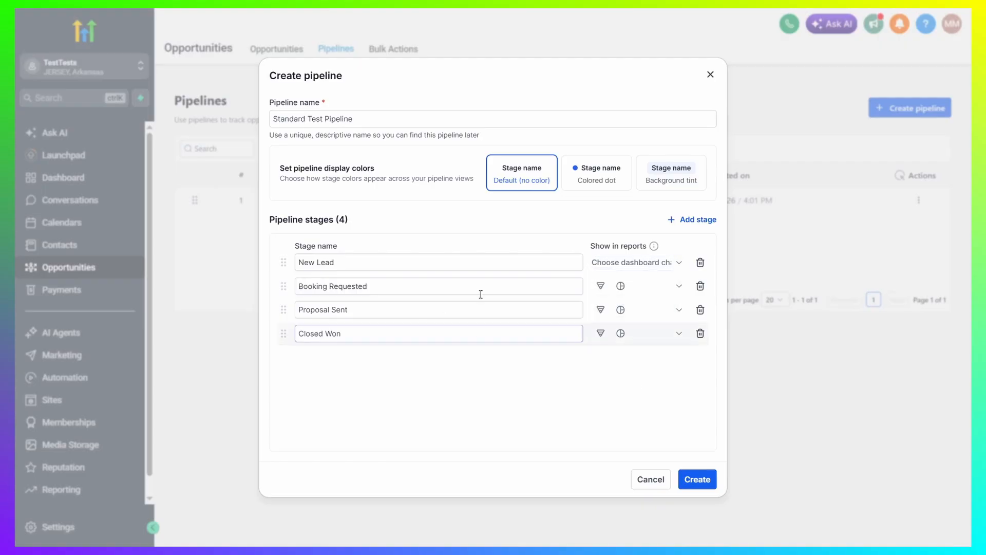
click(636, 266)
click(637, 288)
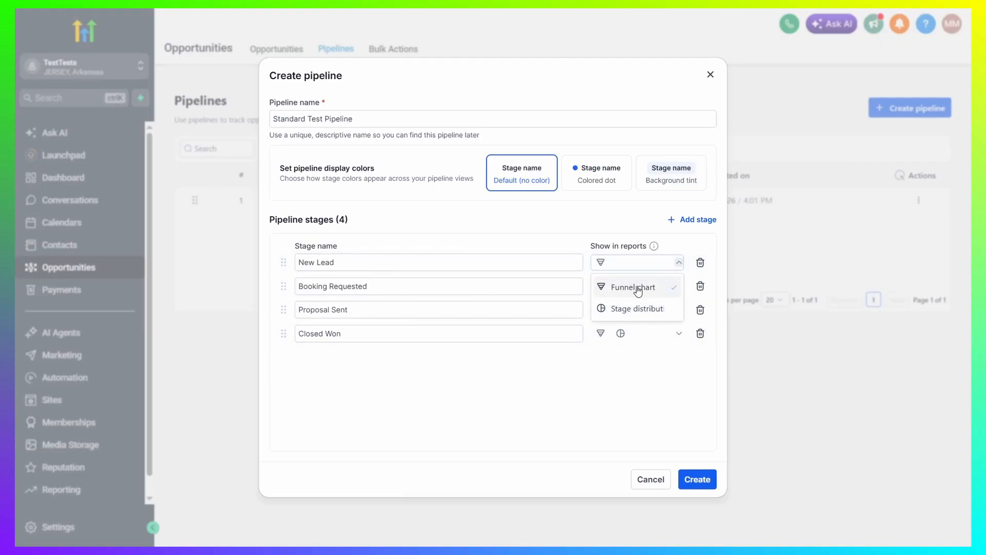
click(629, 311)
click(591, 377)
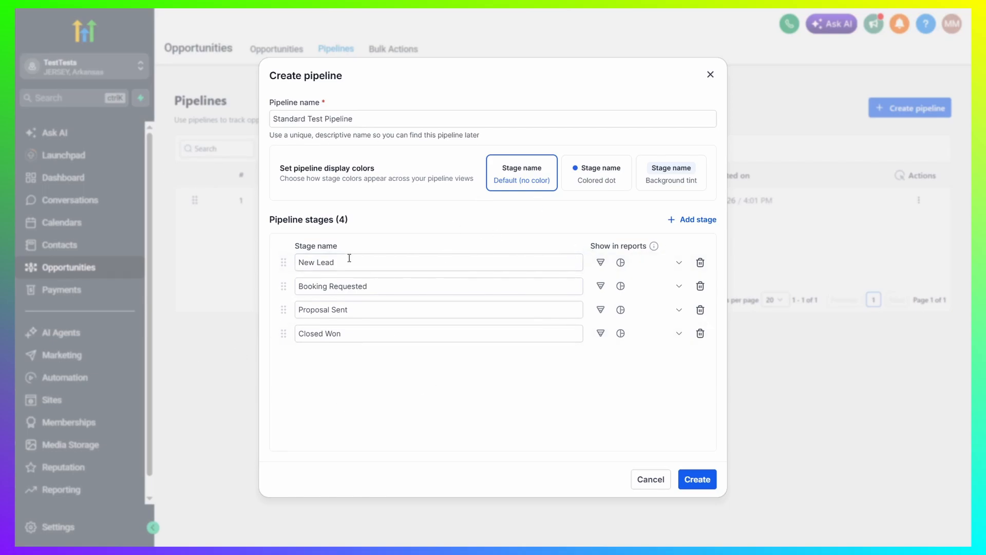
Step: Add a stage named Test Stage above Closed Won and create the pipeline
click(699, 225)
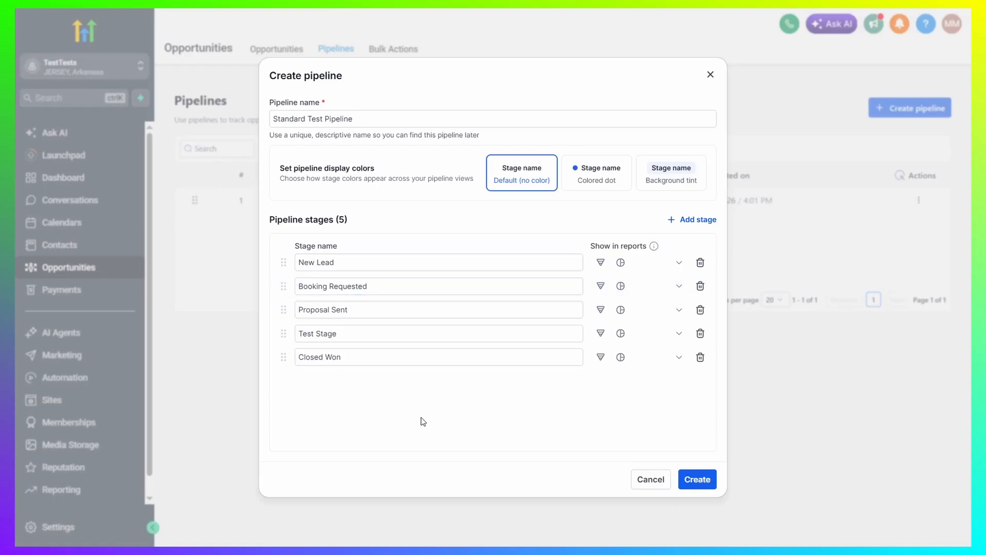
click(701, 480)
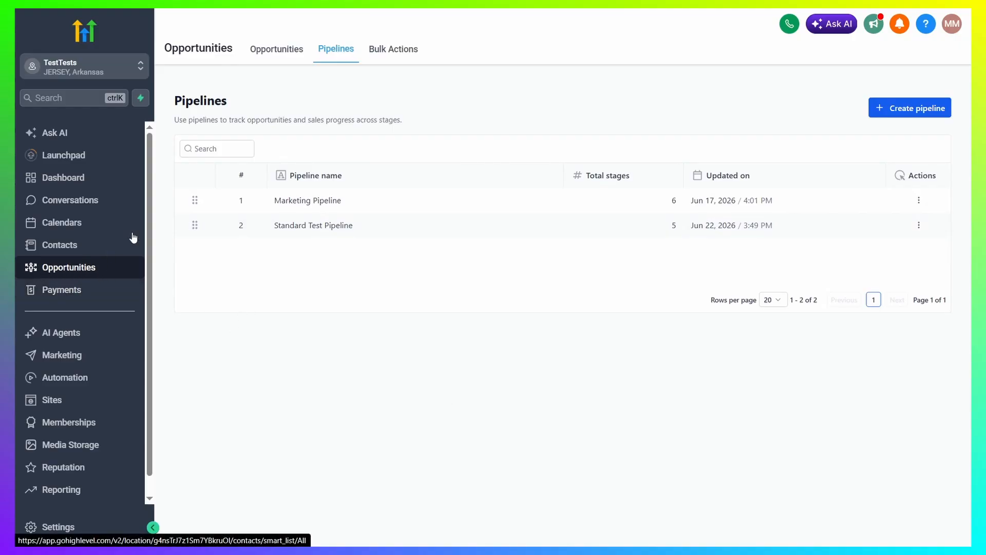
Step: Switch the opportunities board to Standard Test Pipeline and clear its filters
click(280, 51)
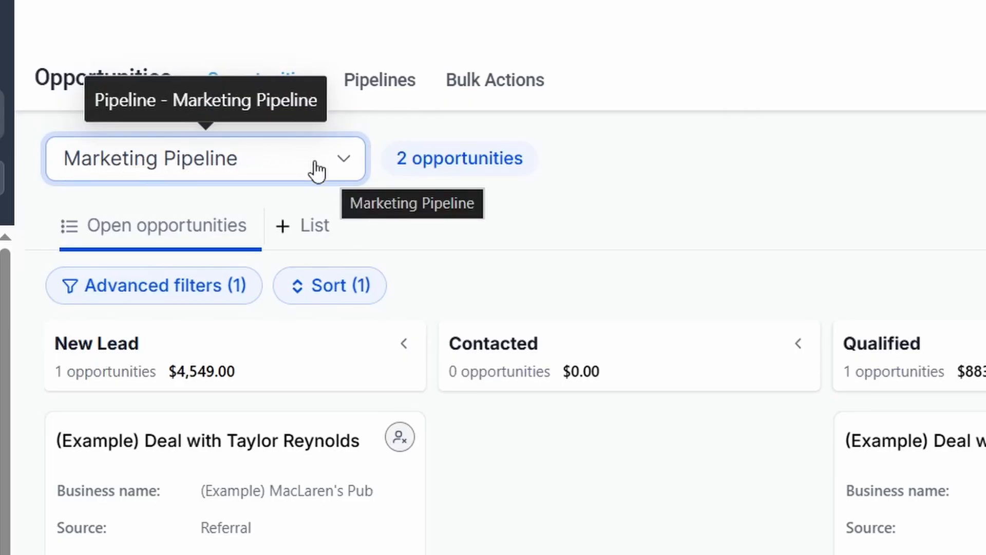
click(343, 161)
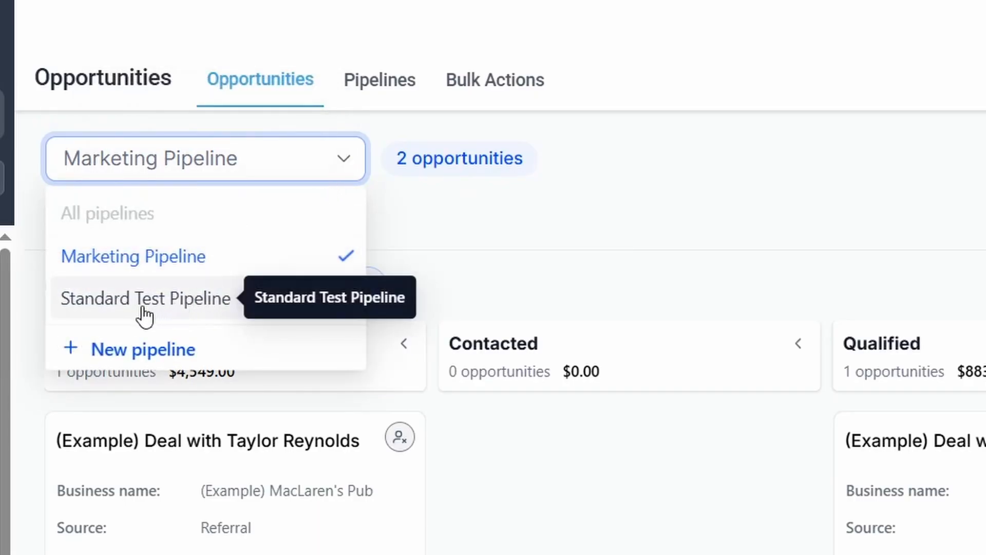
click(163, 303)
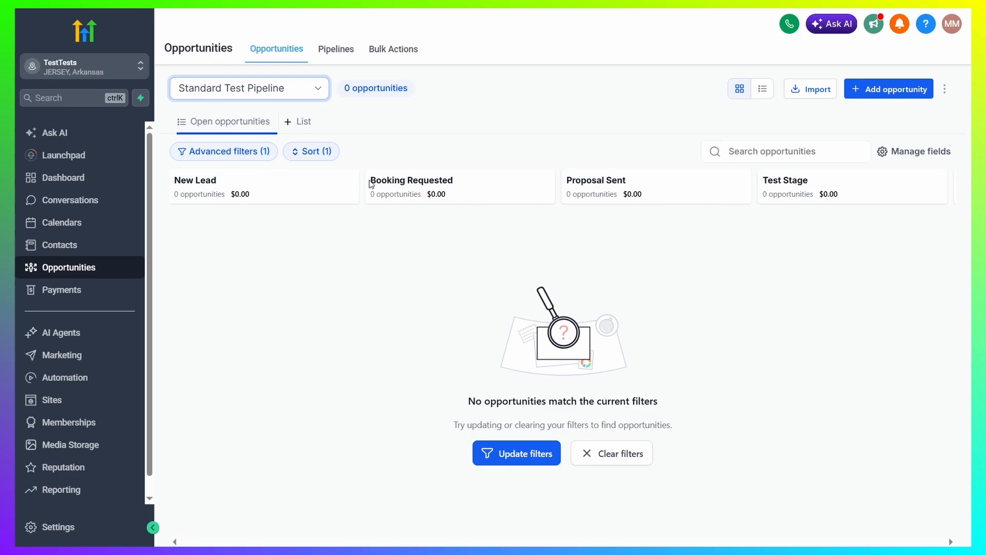
drag(370, 183, 713, 202)
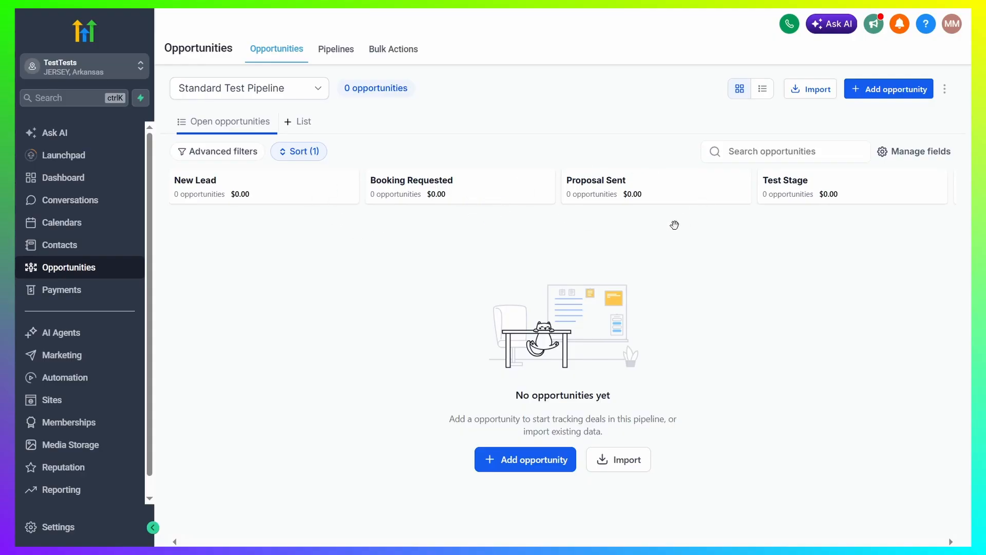
Step: Start a new opportunity in the Standard Test Pipeline and select the test contact as its primary contact
click(888, 92)
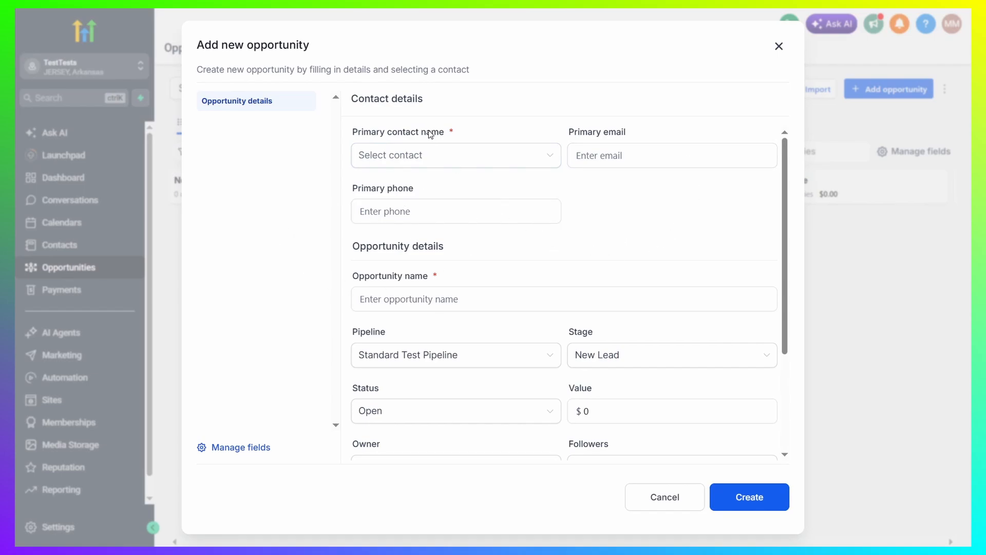
drag(429, 131, 470, 131)
click(470, 131)
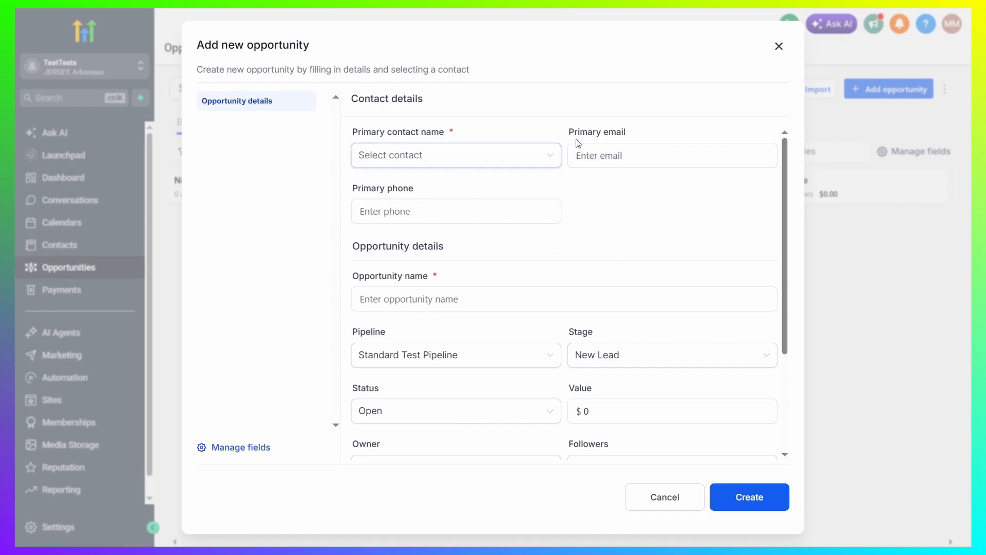
scroll(568, 184, down, 1)
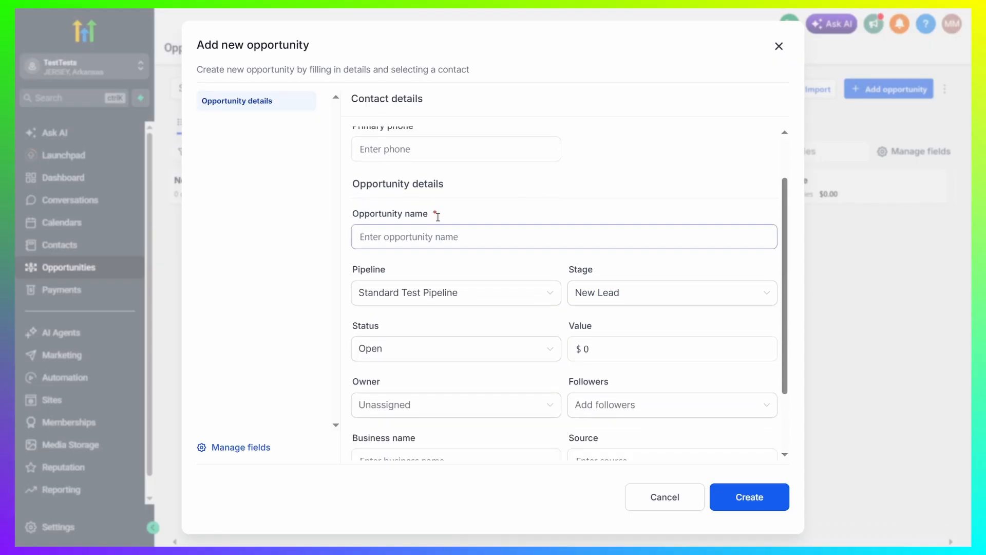
scroll(516, 198, down, 2)
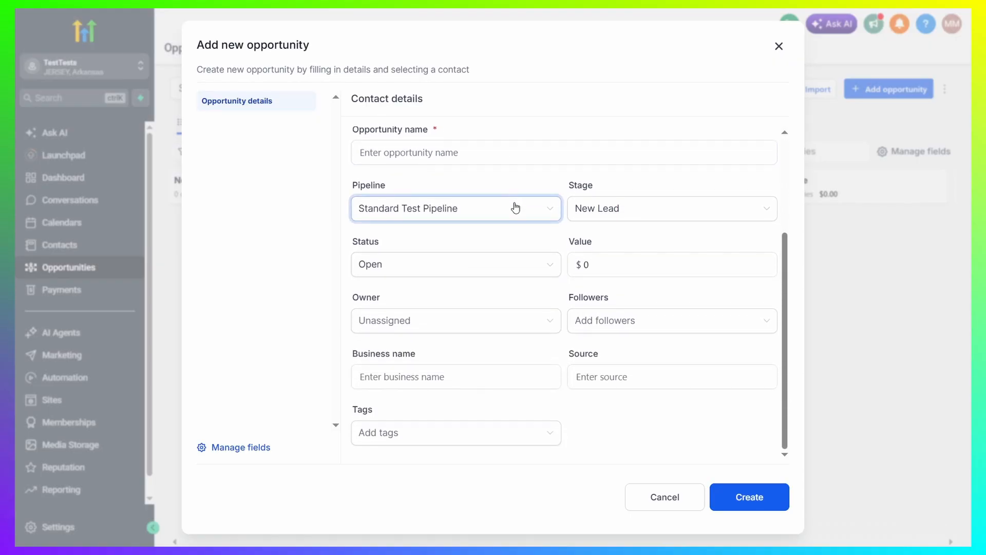
scroll(513, 209, up, 3)
click(579, 163)
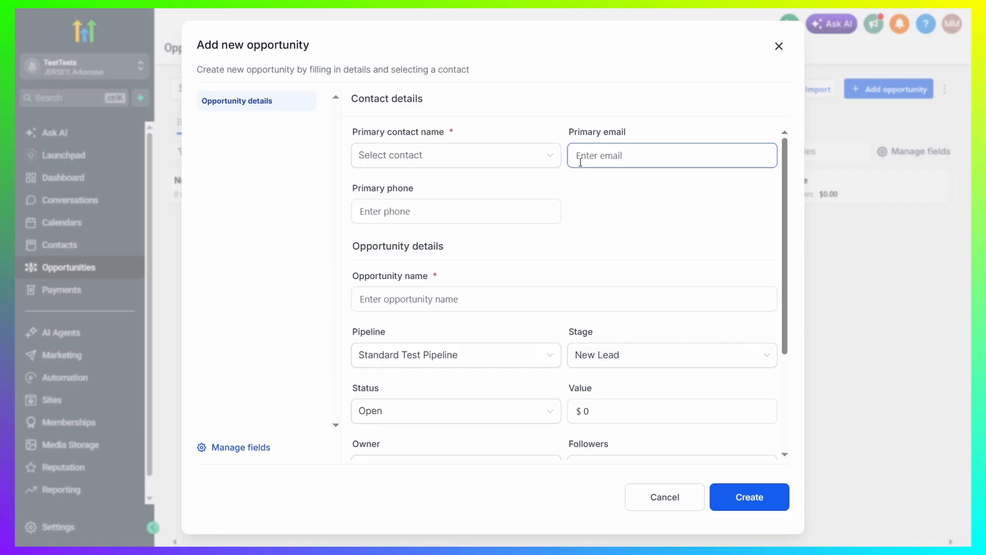
click(495, 154)
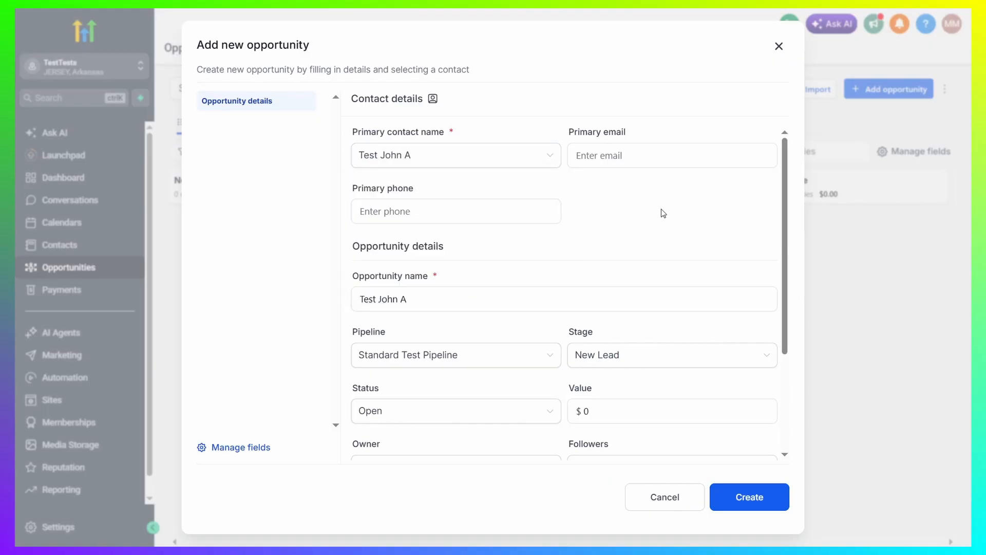
click(597, 157)
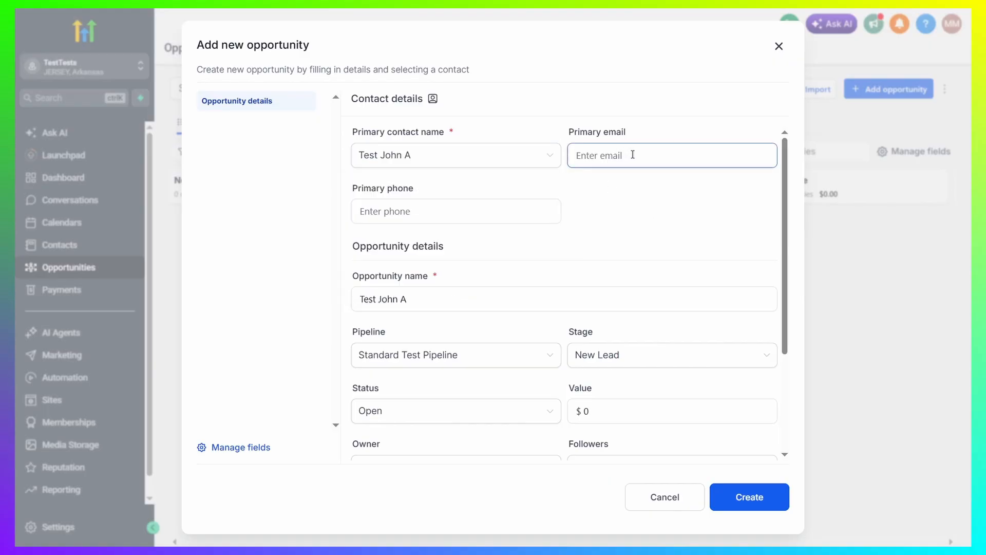
click(410, 213)
scroll(447, 180, down, 3)
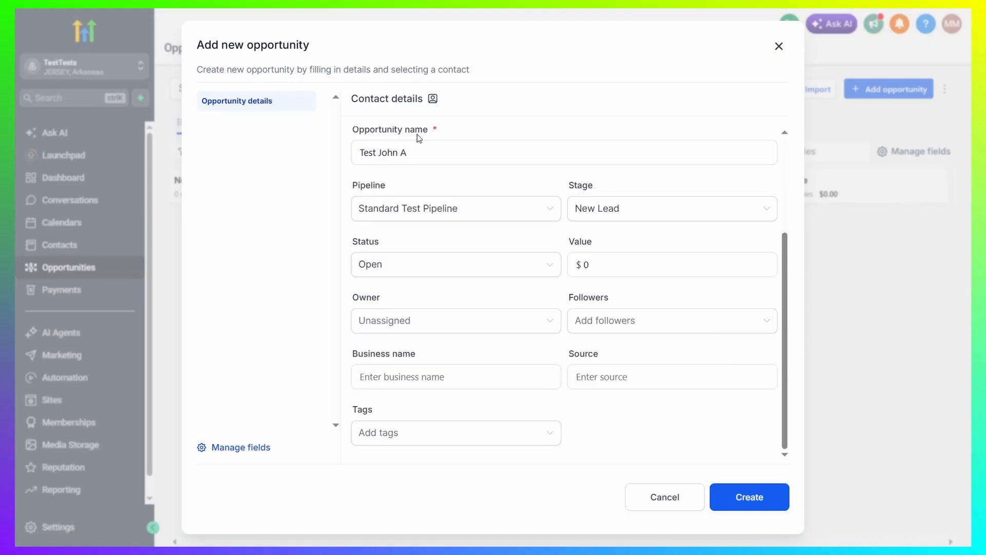
click(420, 162)
click(551, 214)
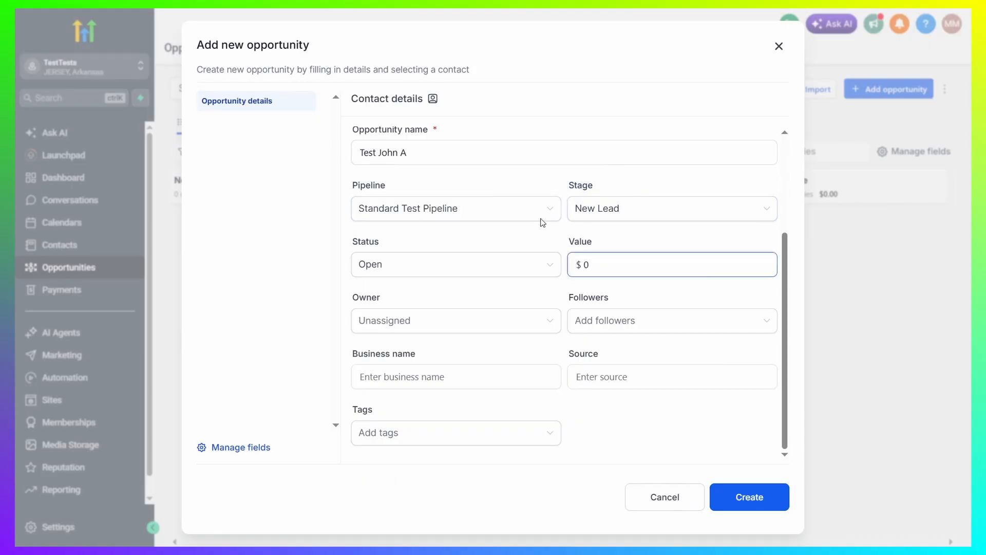
Step: Switch the new opportunity's stage to Booking Requested and back to New Lead
click(641, 213)
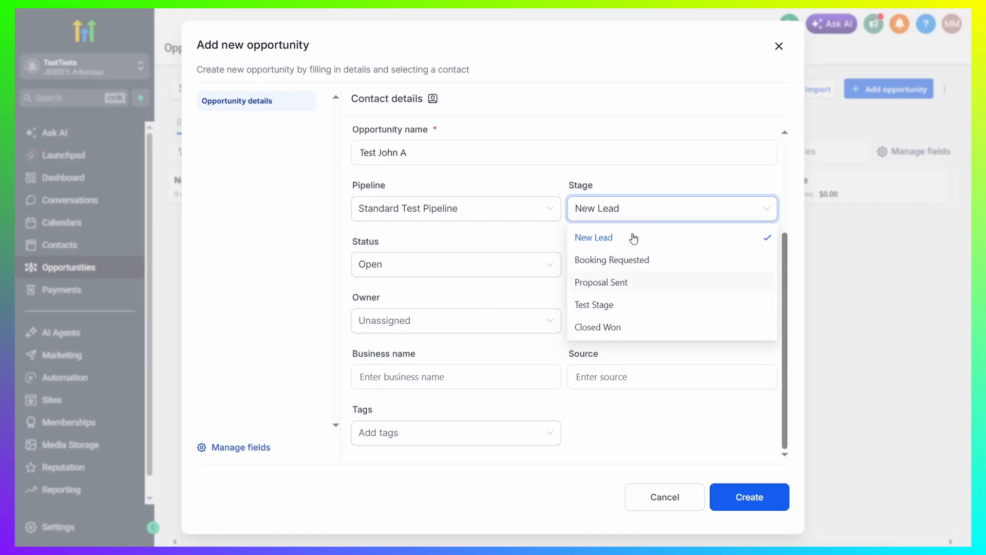
click(615, 264)
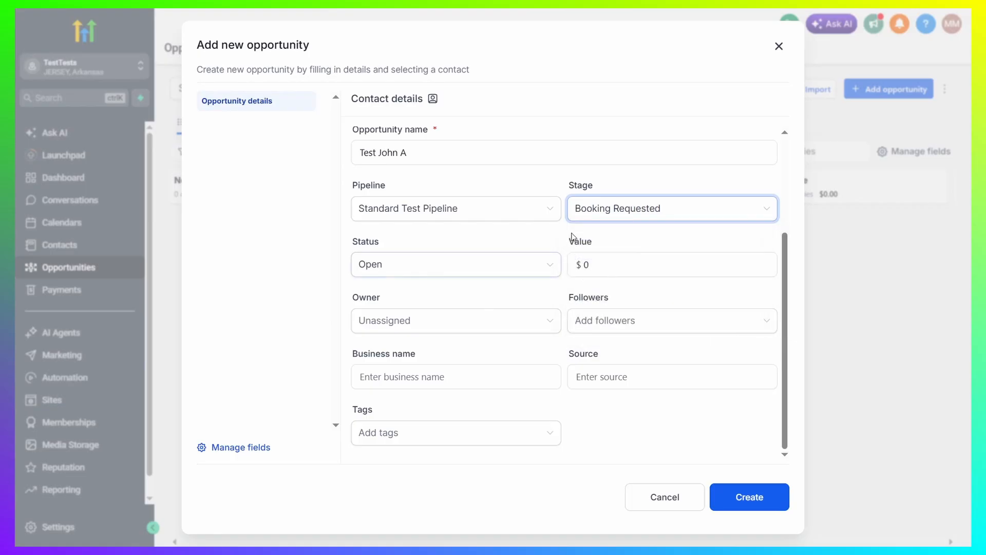
click(686, 216)
click(649, 237)
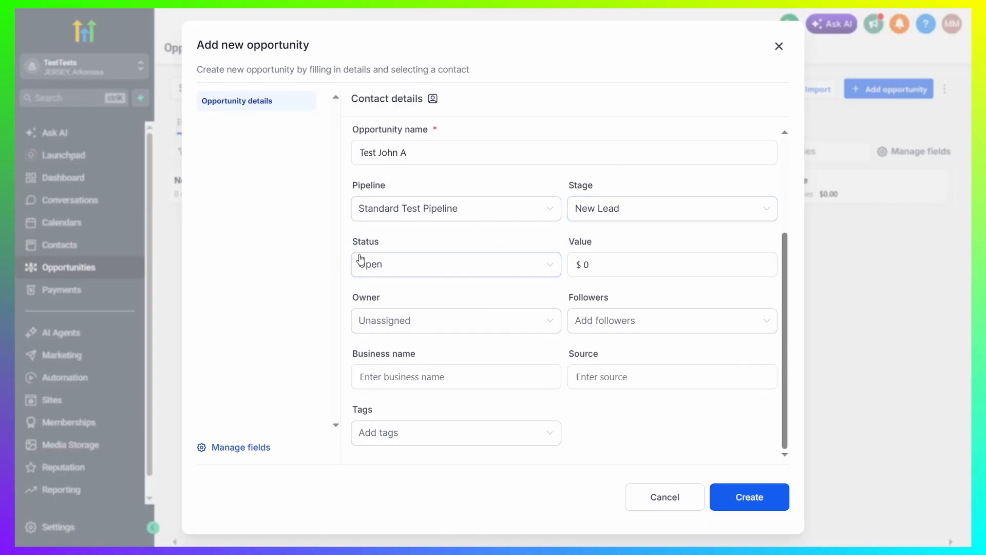
Step: Set the opportunity's value to $1000 and create it
click(652, 266)
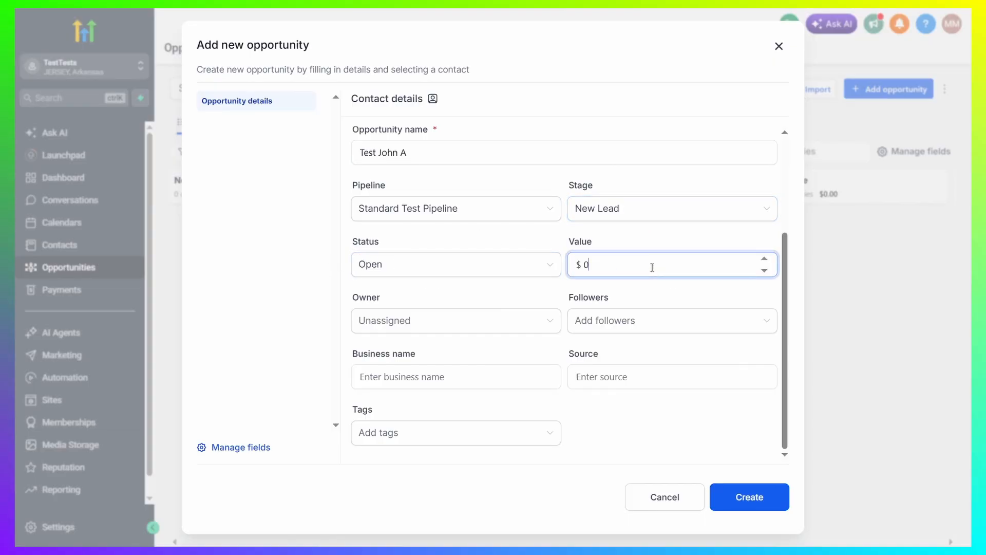
key(BackSpace)
text(1000)
click(645, 243)
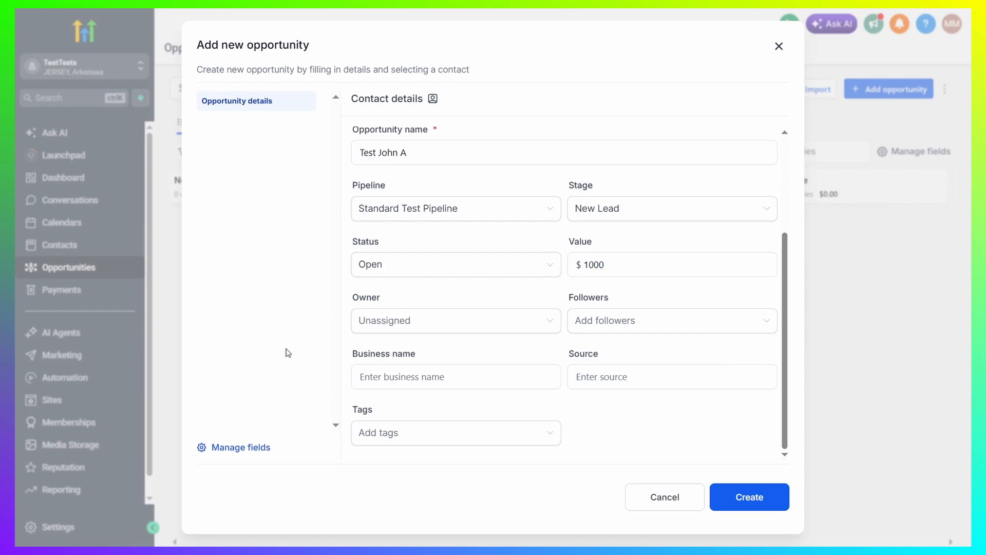
click(411, 326)
click(573, 379)
click(753, 501)
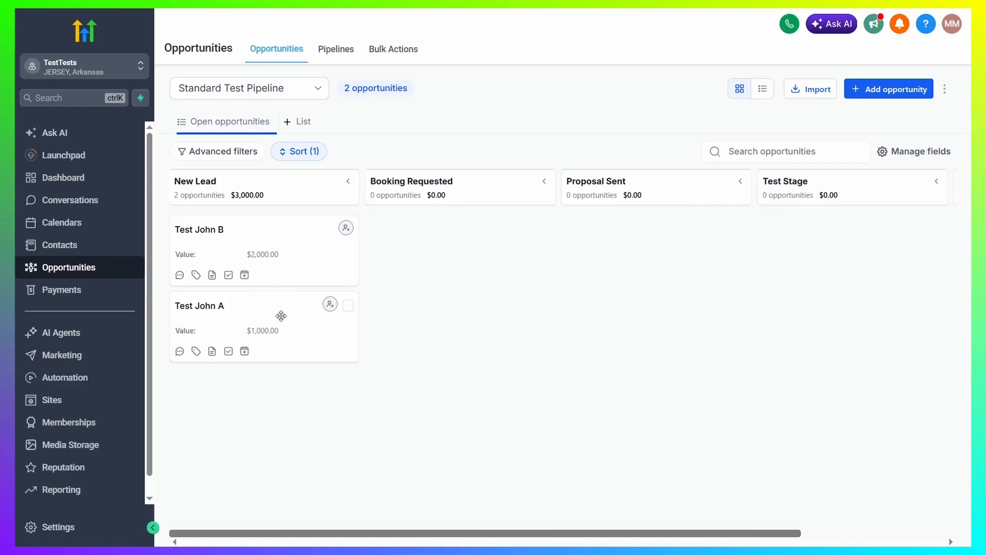
Step: Move the $1,000 opportunity from New Lead through Booking Requested and Proposal Sent to the Closed Won stage
drag(258, 313, 426, 262)
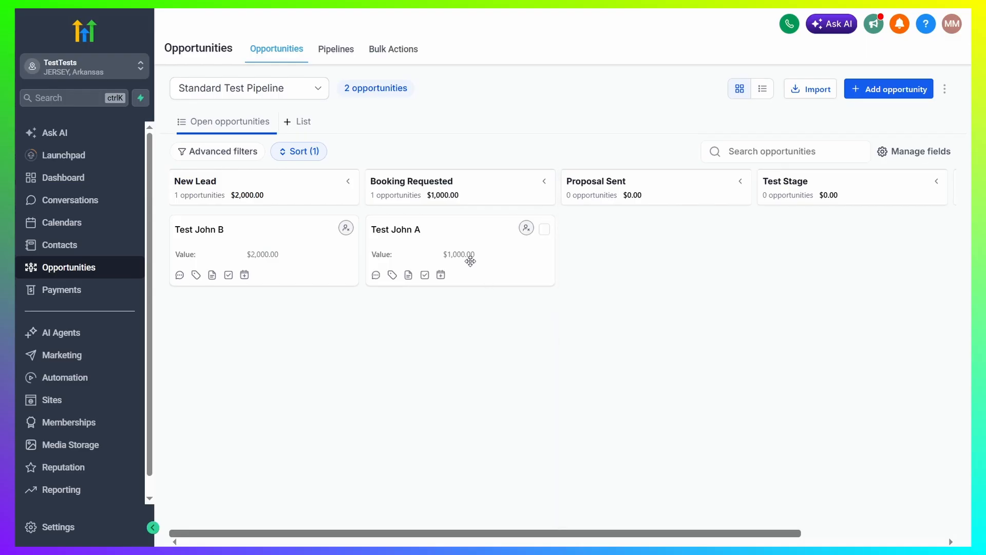
drag(466, 235, 652, 231)
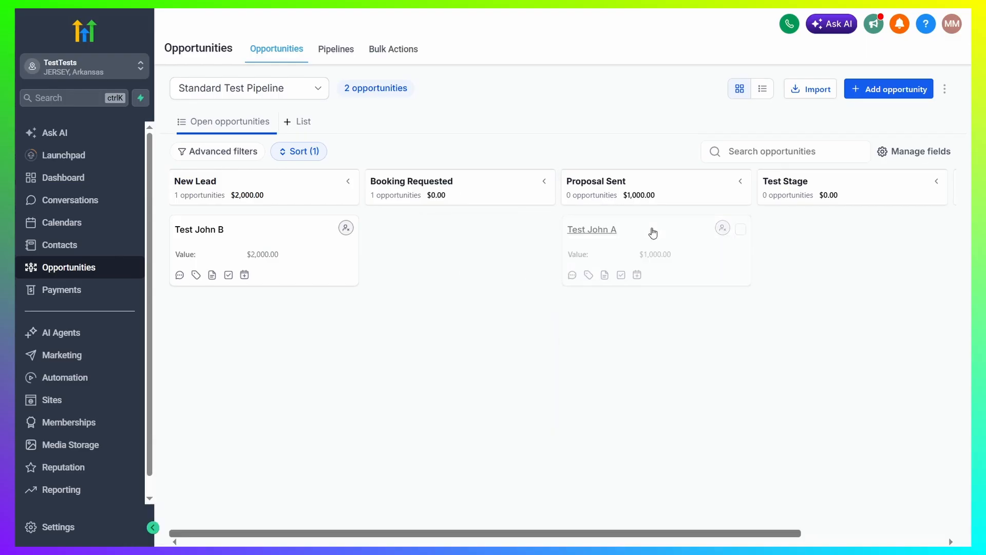
drag(559, 533, 728, 501)
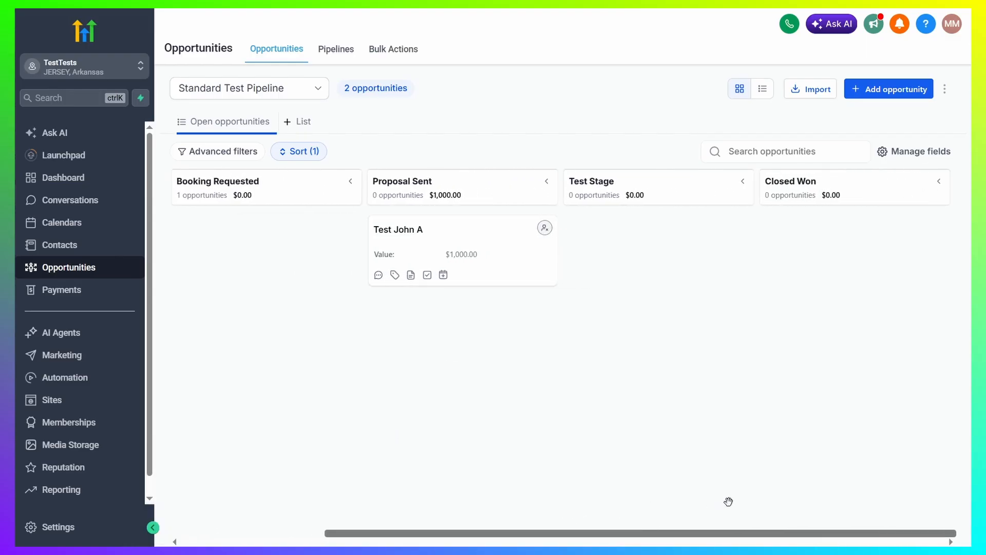
drag(480, 241, 833, 237)
drag(418, 231, 810, 240)
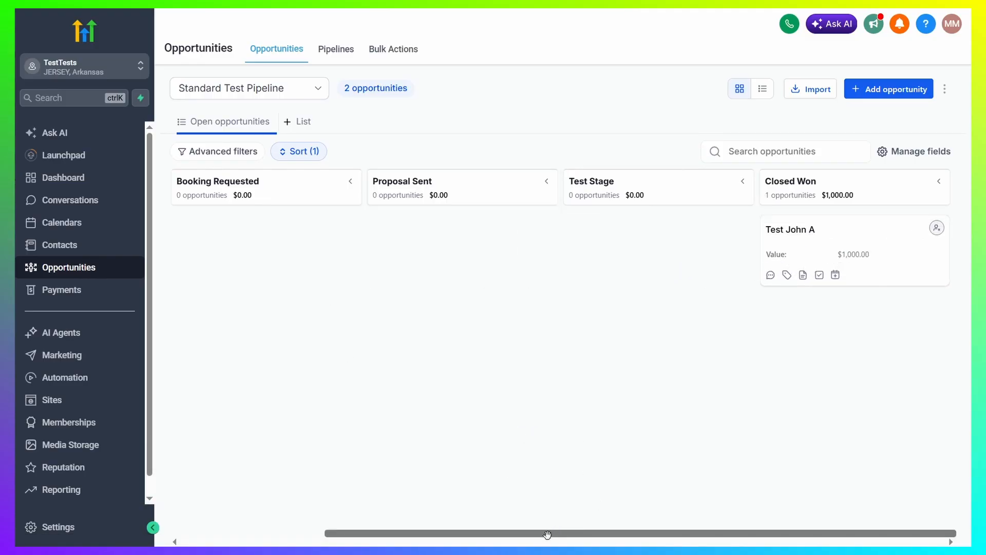
Step: Move the $2,000 opportunity from New Lead to the Proposal Sent stage
drag(545, 535, 331, 516)
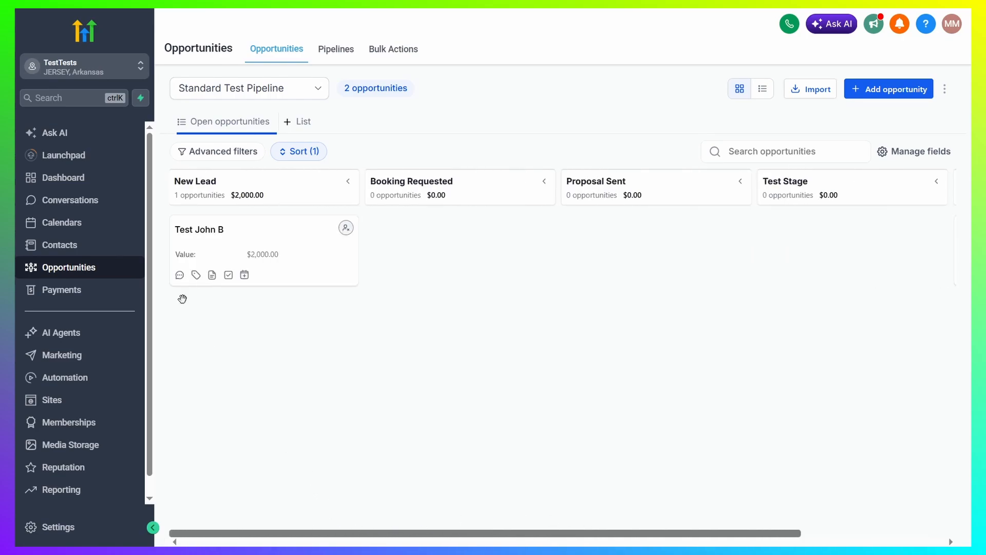
drag(272, 255, 653, 250)
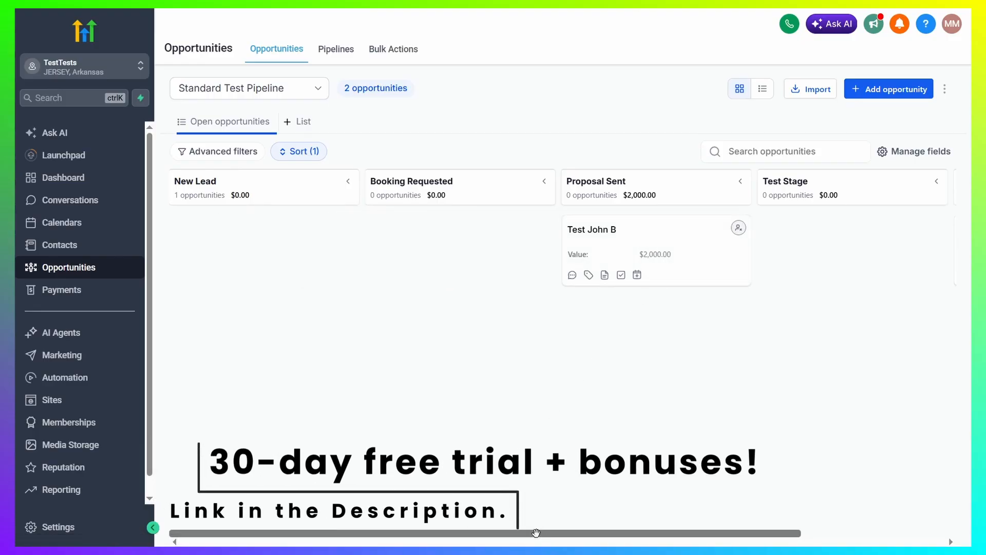
drag(532, 535, 690, 508)
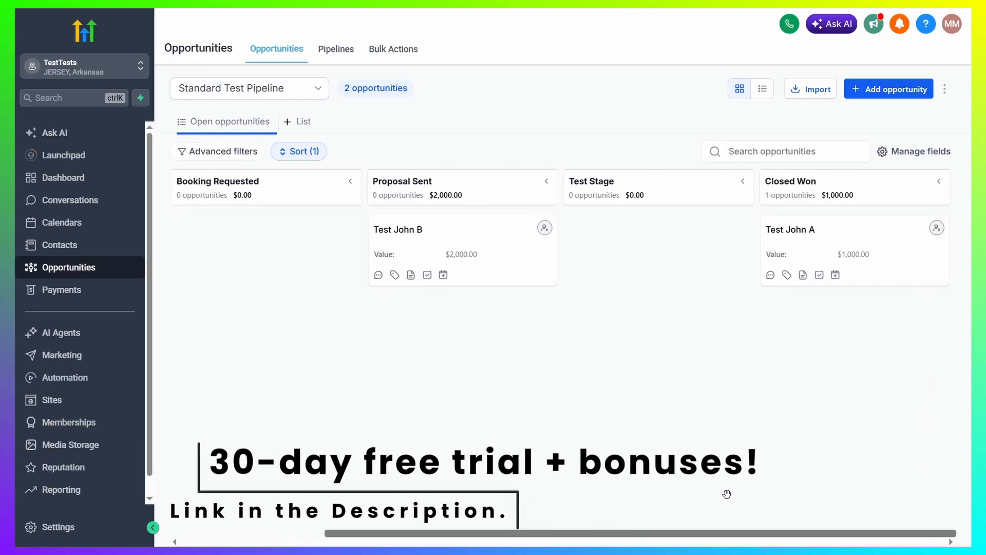